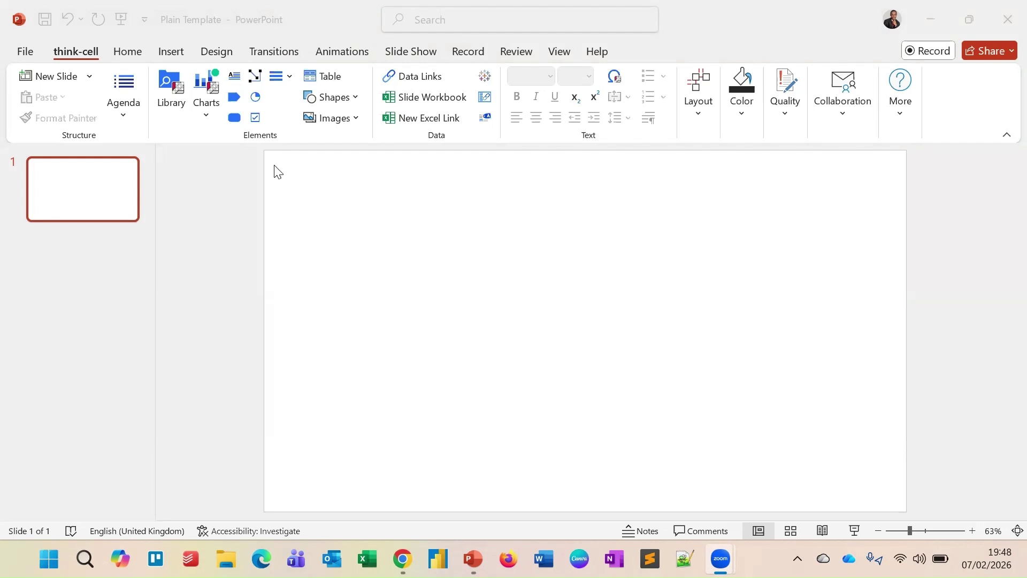
# Insert a Line/Profile chart spanning most of the blank slide.
pyautogui.click(205, 116)
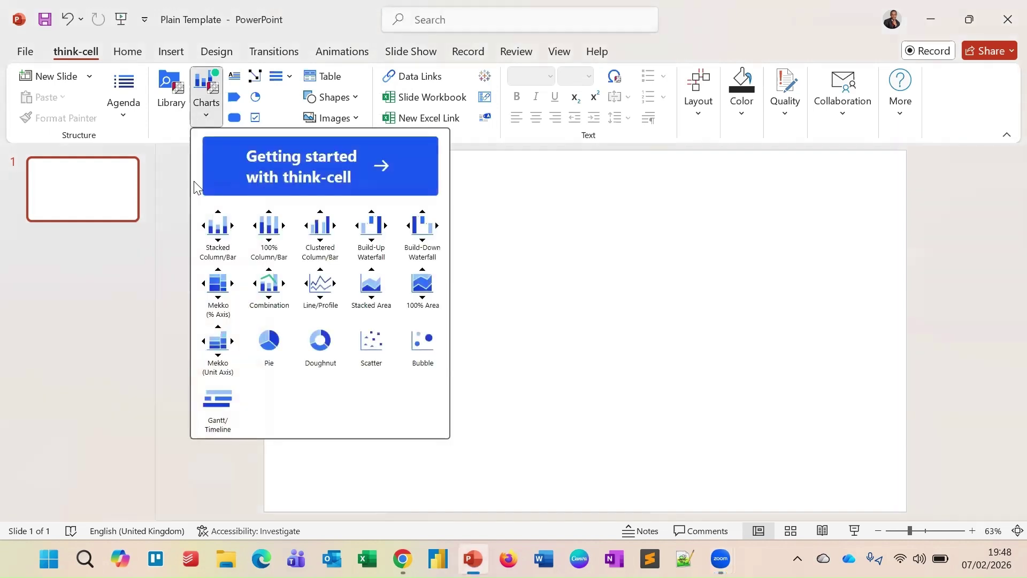
pyautogui.click(318, 277)
pyautogui.moveTo(356, 198); pyautogui.dragTo(779, 453)
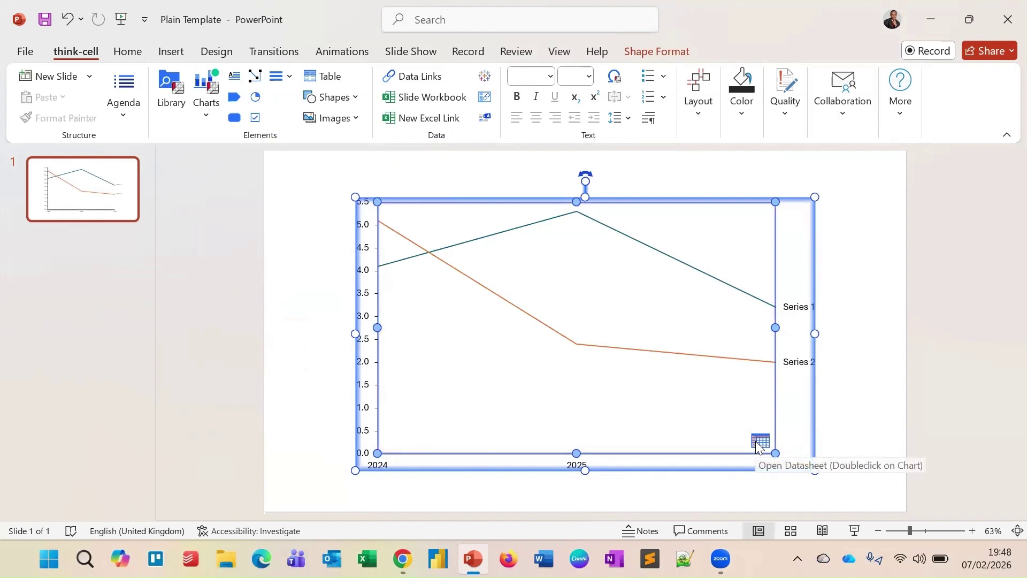
# In the chart's datasheet, name the three series Product A, Product B and Product C.
pyautogui.click(760, 442)
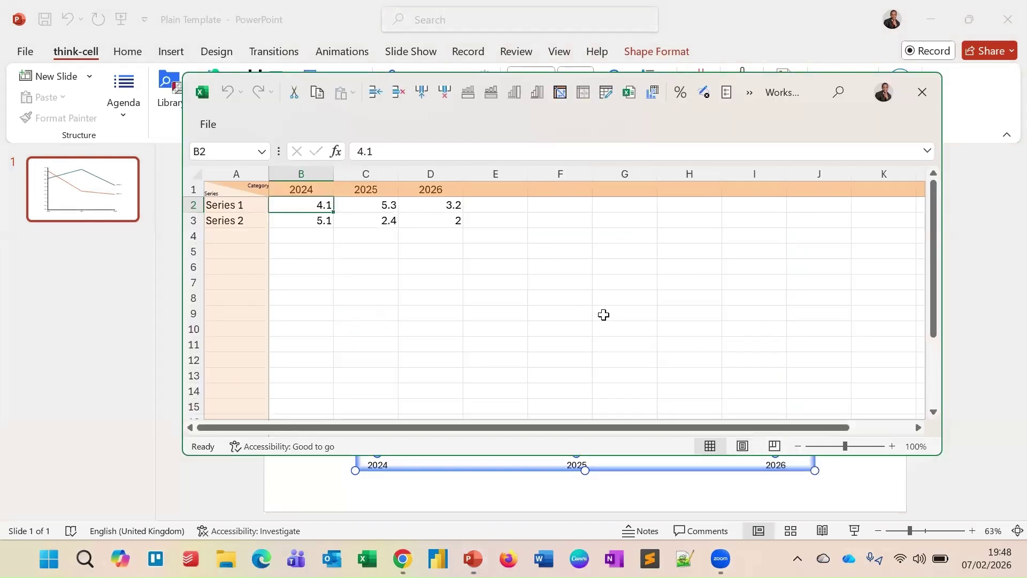
pyautogui.click(245, 205)
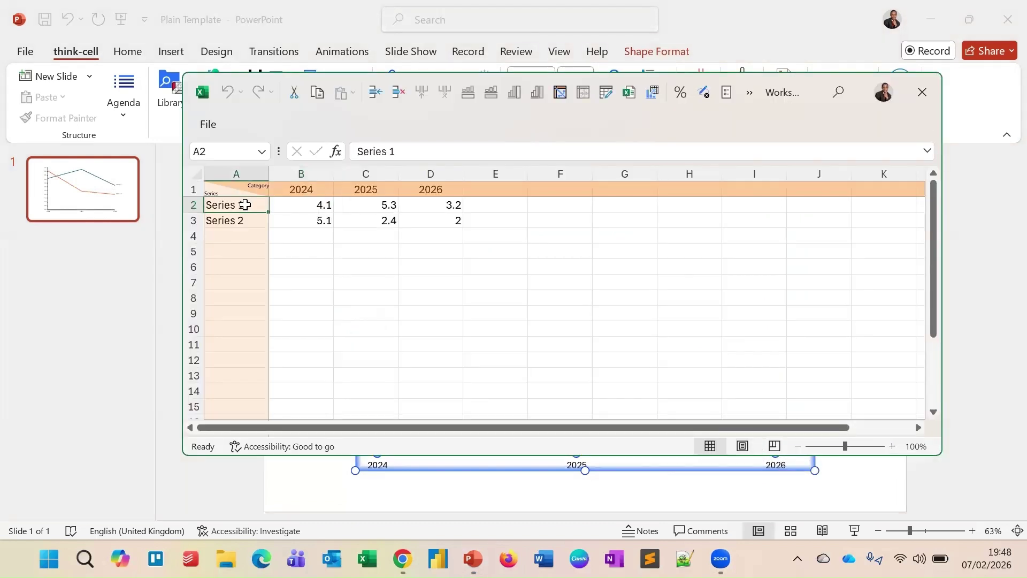
pyautogui.write('Produc')
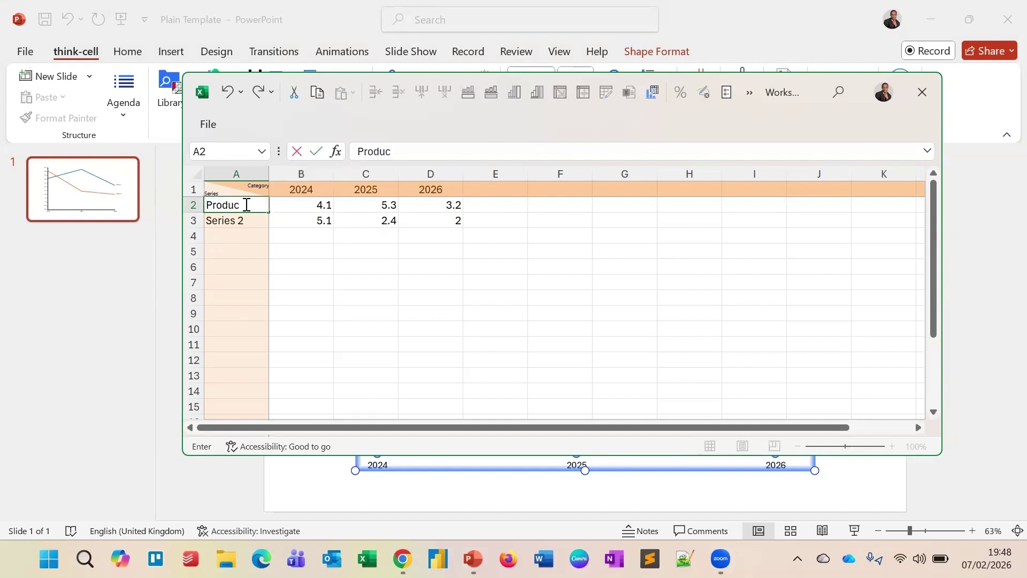
pyautogui.write('t A')
pyautogui.press('Return')
pyautogui.write('Product B')
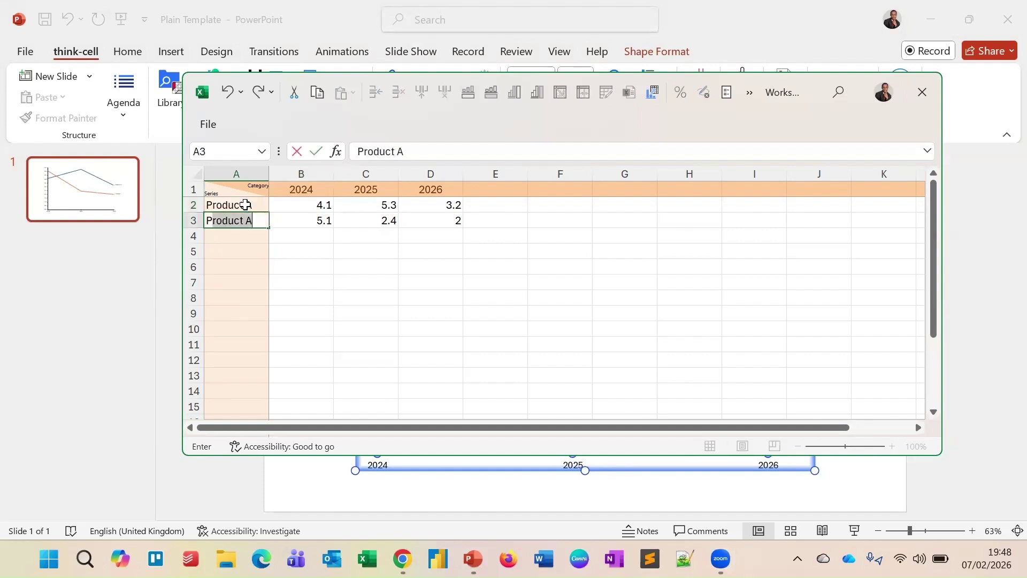
pyautogui.press('Return')
pyautogui.write('Product C')
# Start the datasheet's category years at 2020 in B1 and extend the year formula across the header row to 2026.
pyautogui.click(310, 190)
pyautogui.write('20')
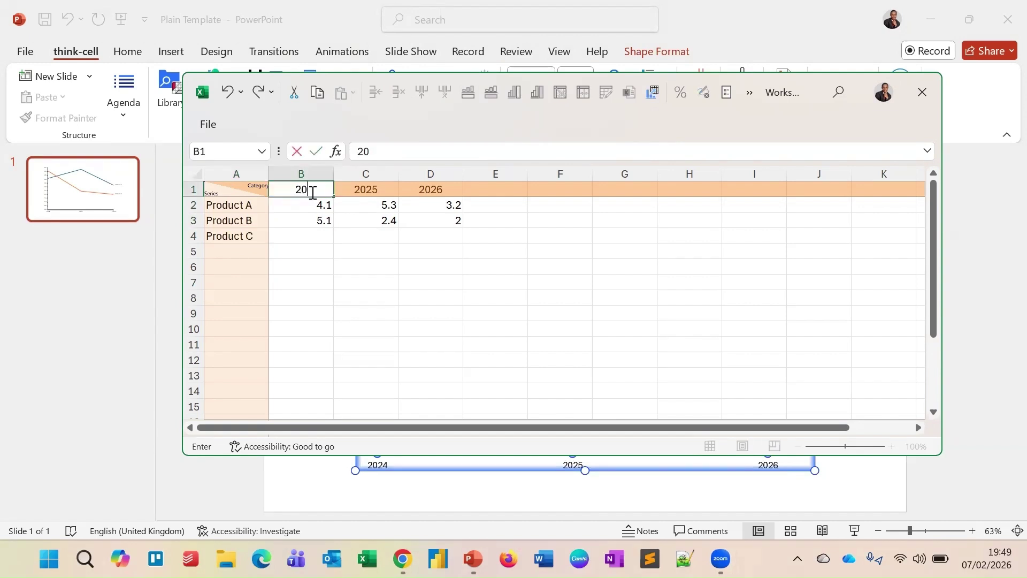
pyautogui.write('20')
pyautogui.click(459, 194)
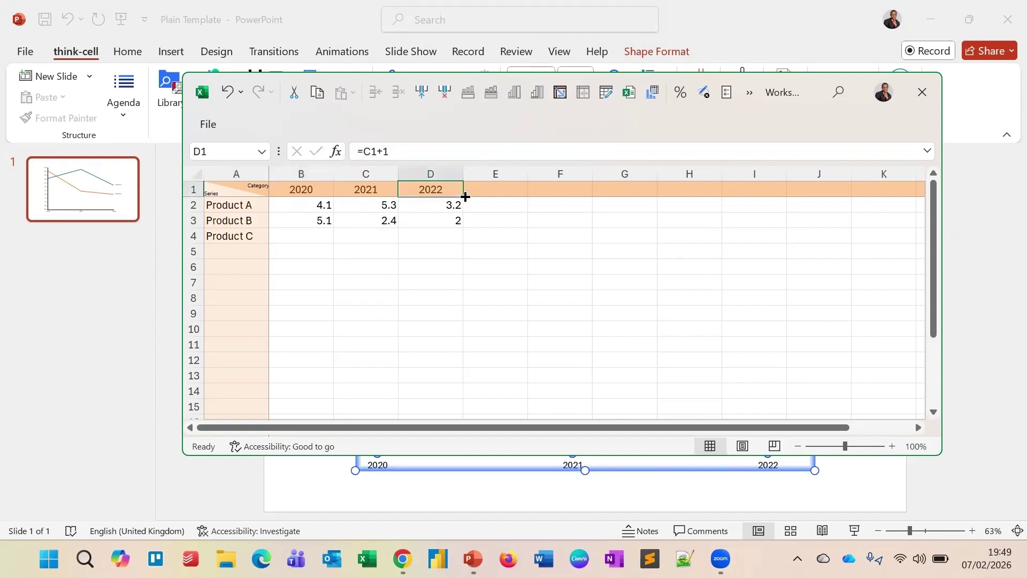
pyautogui.moveTo(463, 196); pyautogui.dragTo(759, 188)
pyautogui.click(759, 188)
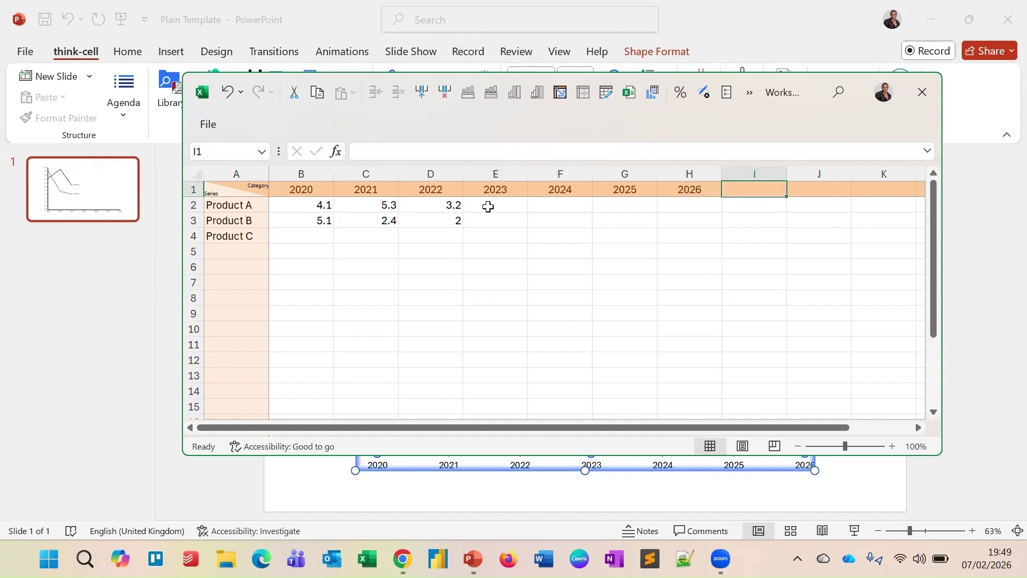
# Fill the empty product values up to 2026 with =RANDBETWEEN(1,10), and return to the slide with the chart deselected.
pyautogui.click(488, 207)
pyautogui.hotkey('ctrl', 'v')
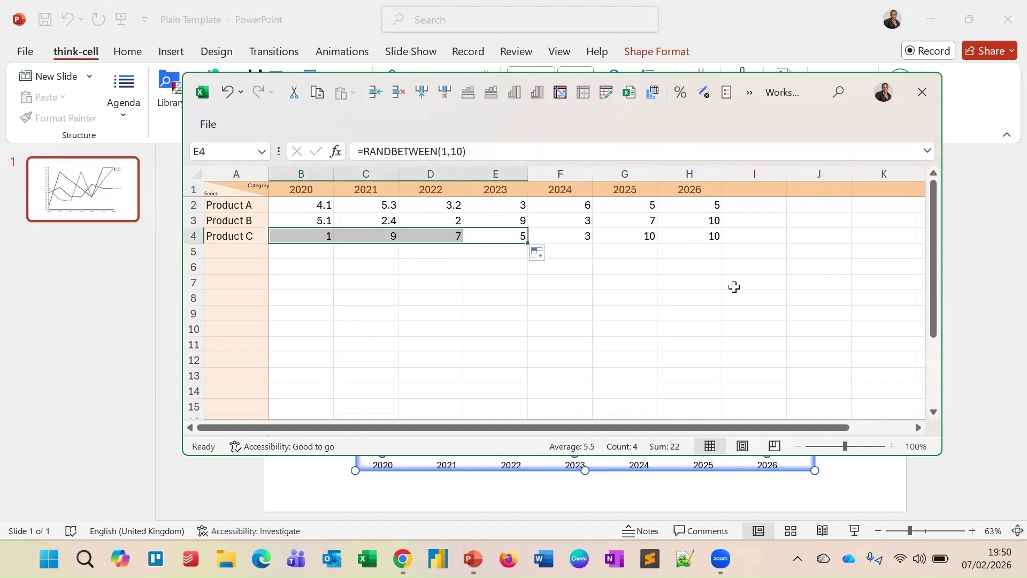
pyautogui.click(734, 284)
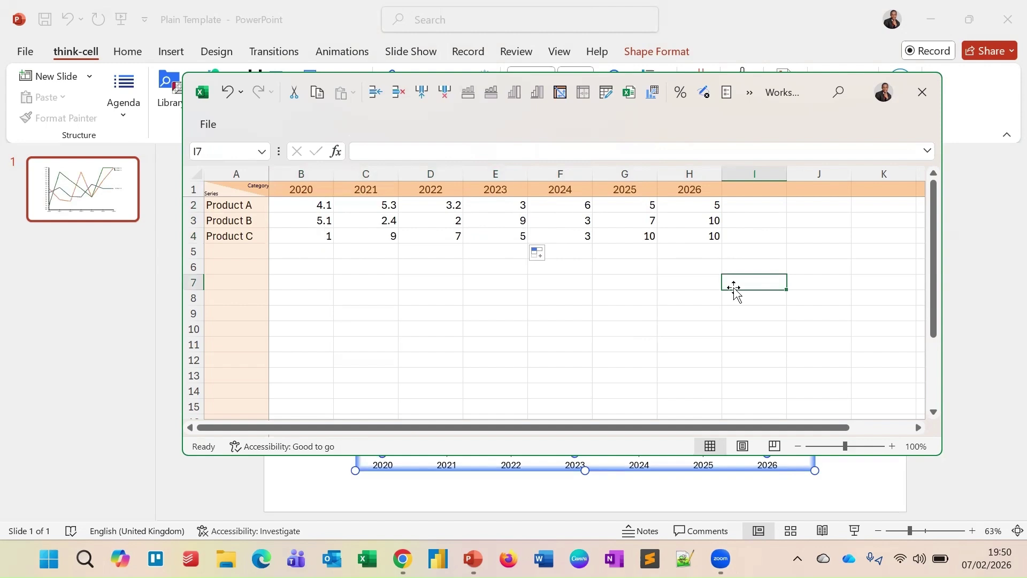
pyautogui.click(811, 495)
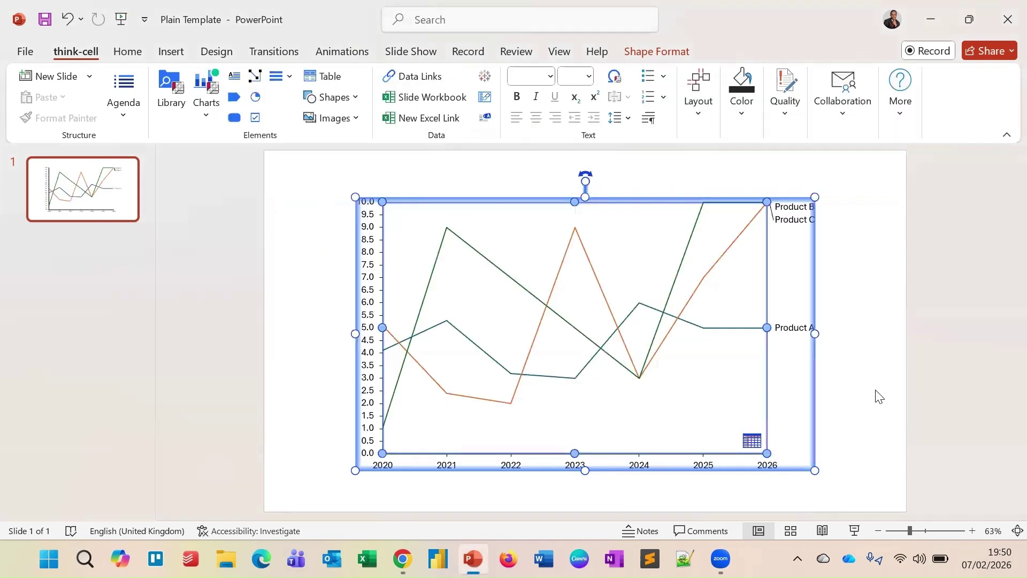
pyautogui.click(877, 369)
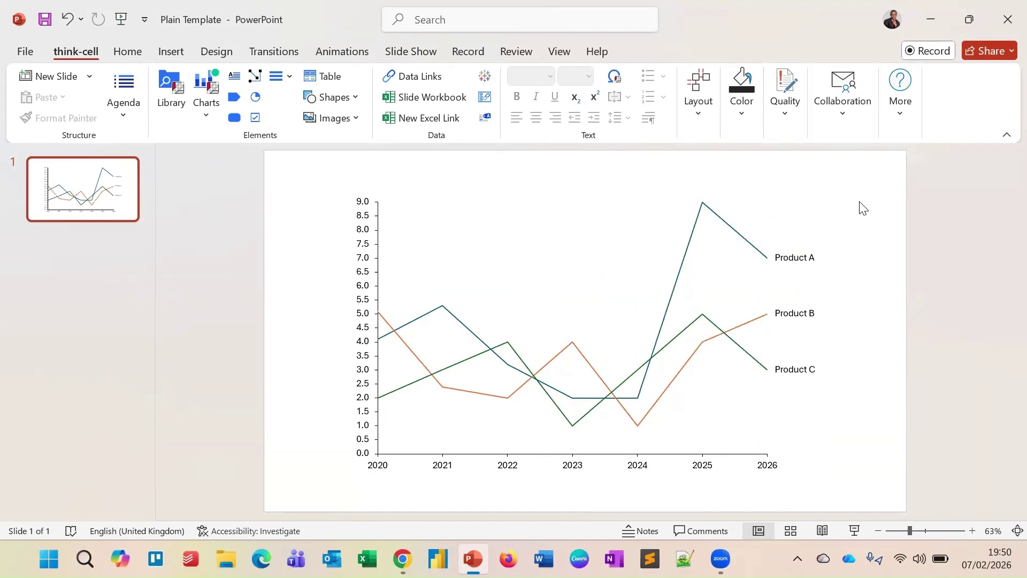
# Add value labels to the data points of the line chart.
pyautogui.click(558, 256)
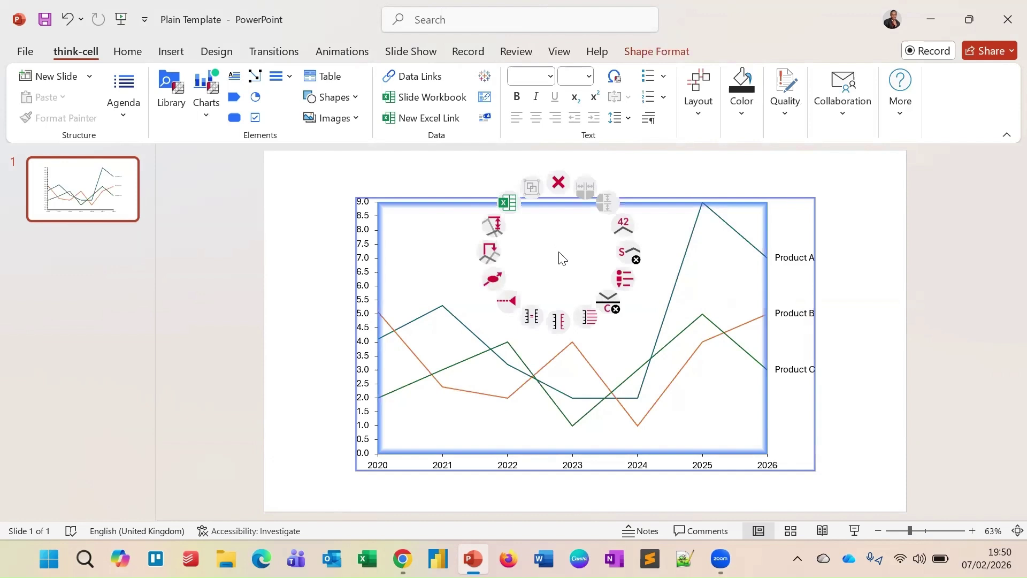
pyautogui.click(622, 226)
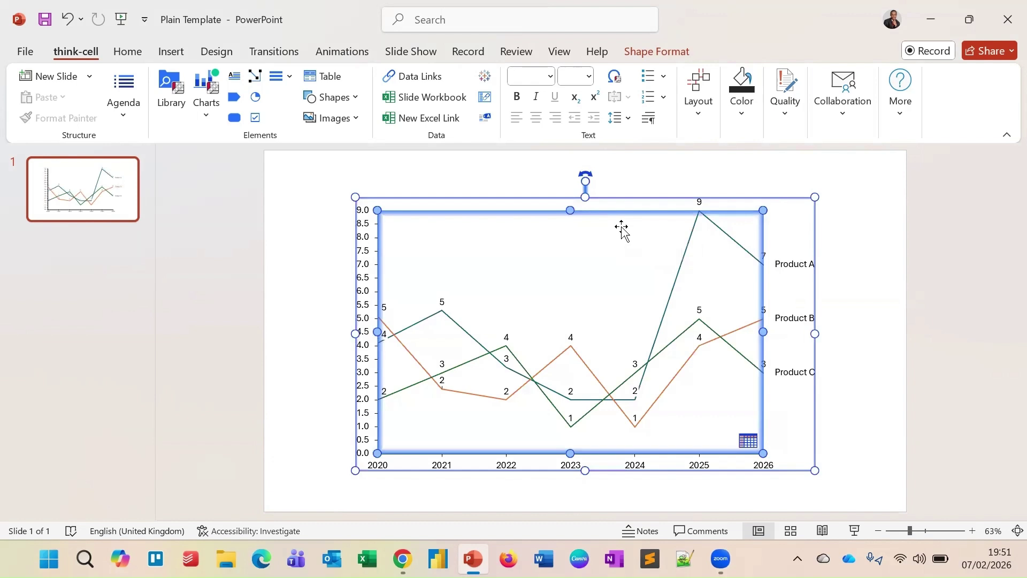
# Switch the chart's categories to reverse sheet order and back to sheet order.
pyautogui.click(580, 275)
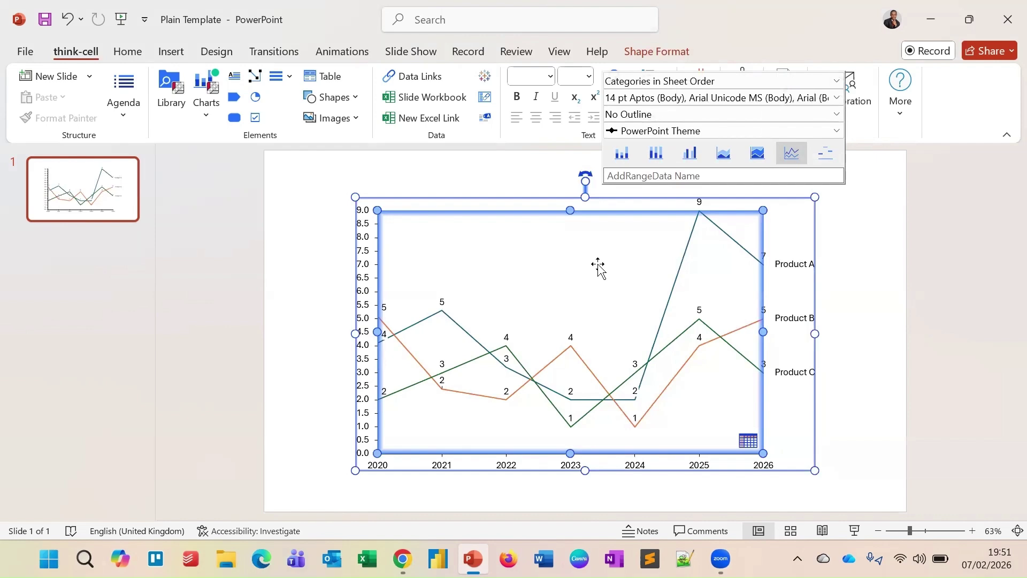
pyautogui.click(599, 267)
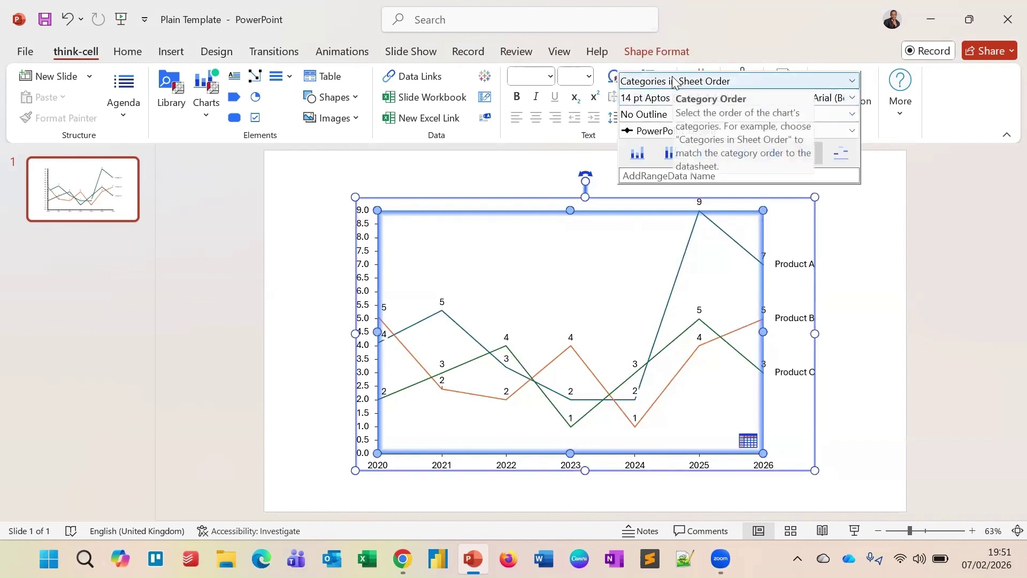
pyautogui.click(673, 80)
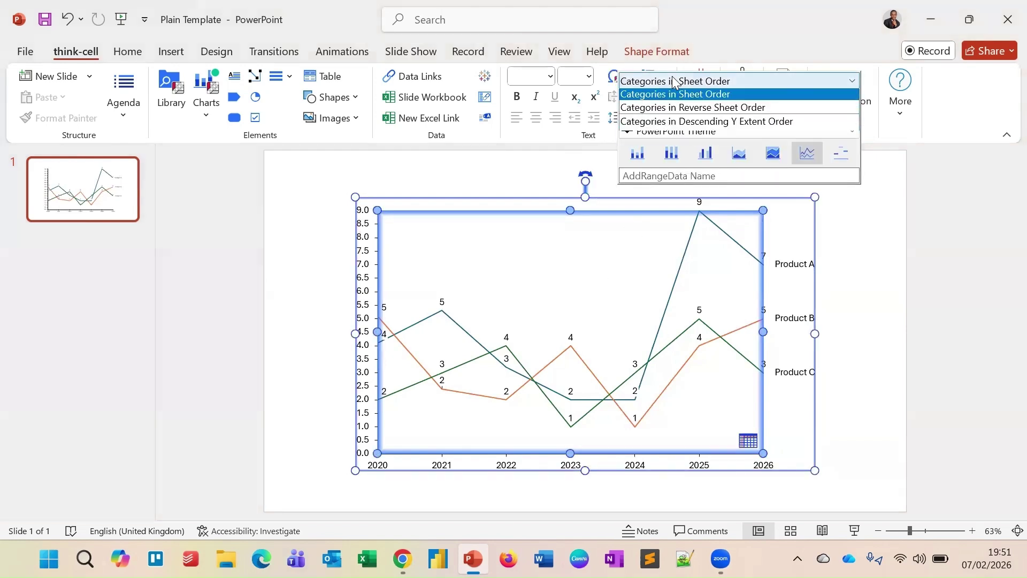
pyautogui.click(682, 111)
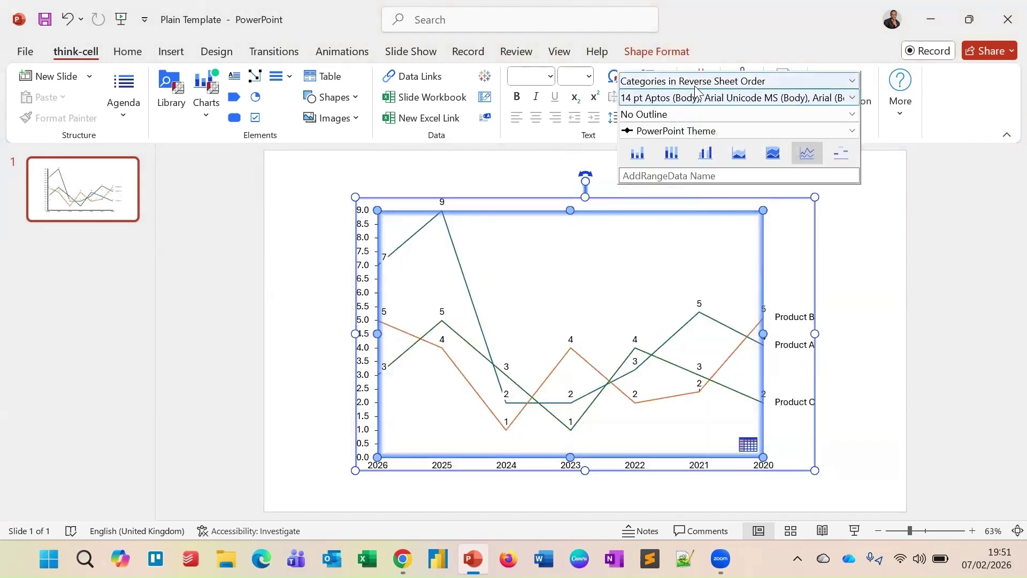
pyautogui.click(698, 84)
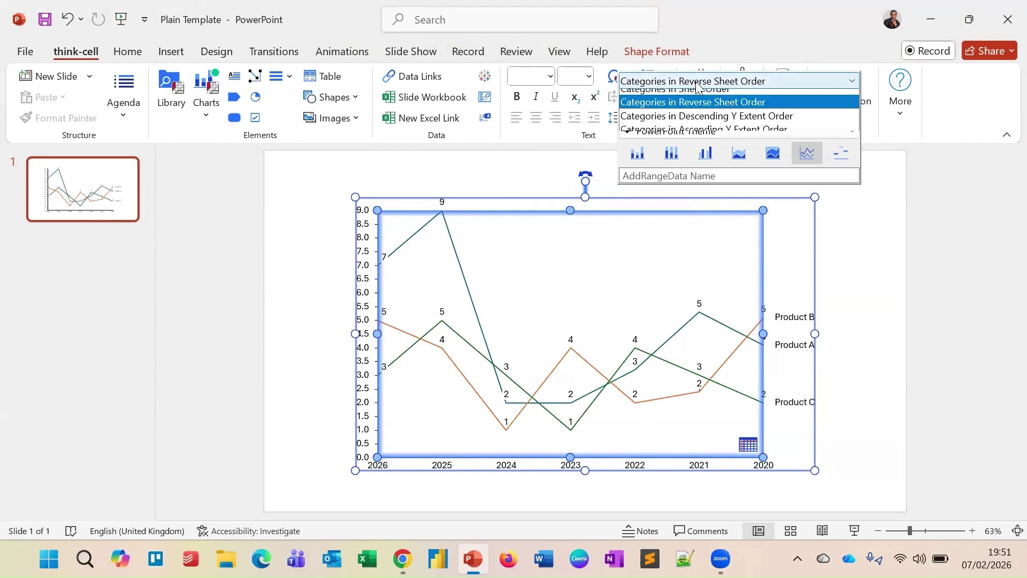
pyautogui.click(697, 97)
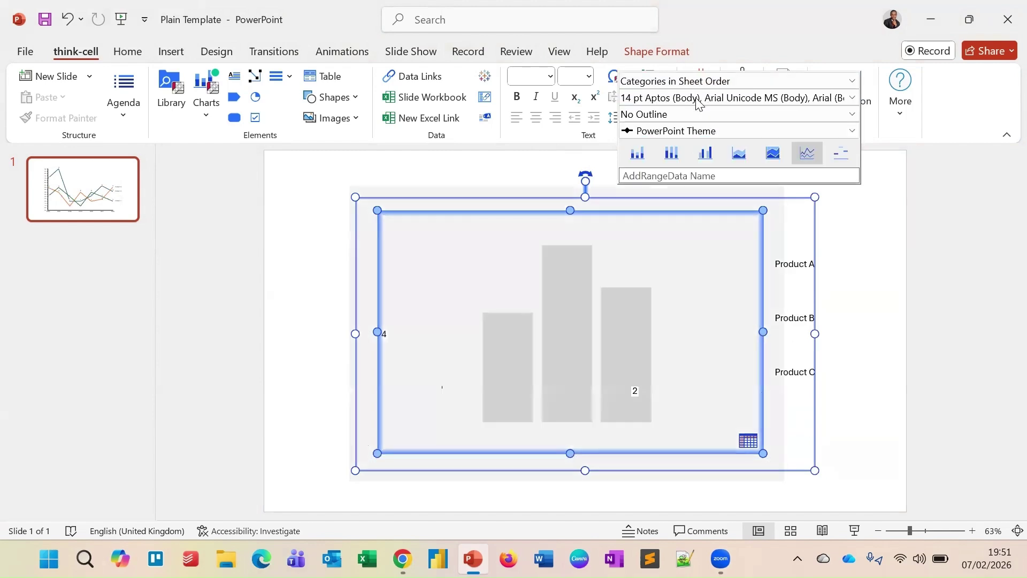
# Set the chart's font to 18 pt Aptos (Body) and its scheme to PowerPoint Theme with Markers, keeping No Outline.
pyautogui.click(703, 99)
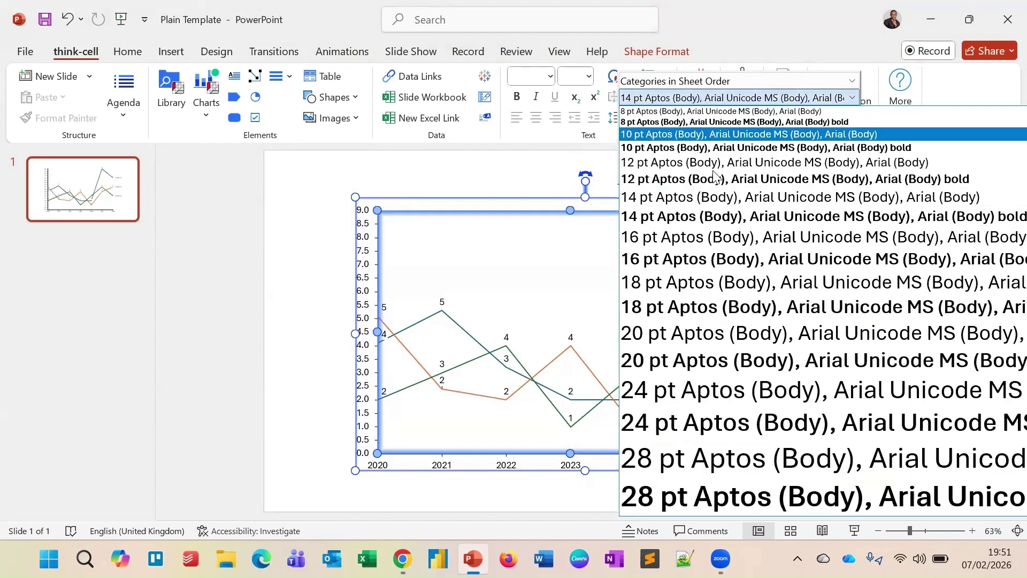
pyautogui.click(720, 282)
pyautogui.click(703, 115)
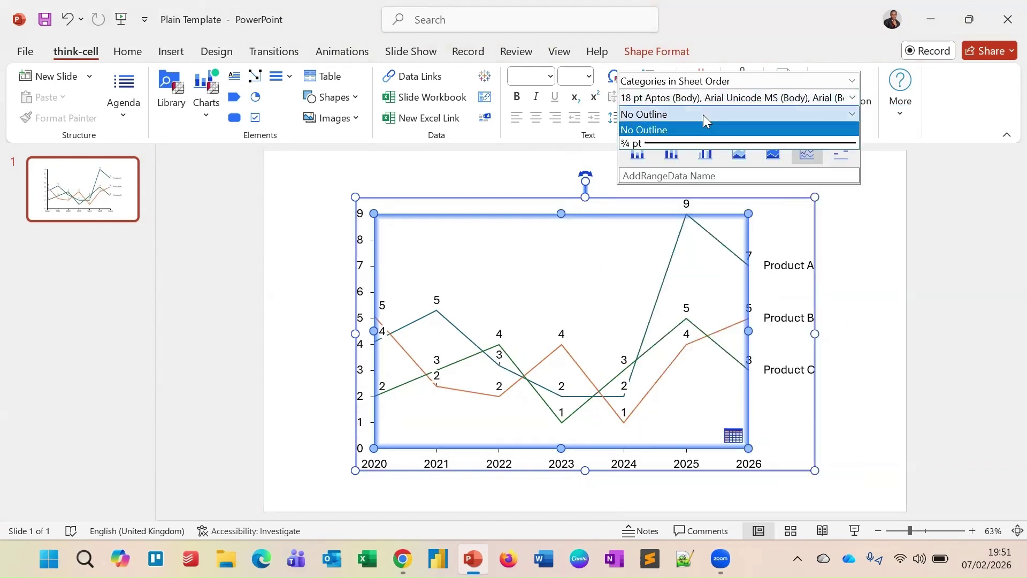
pyautogui.click(703, 114)
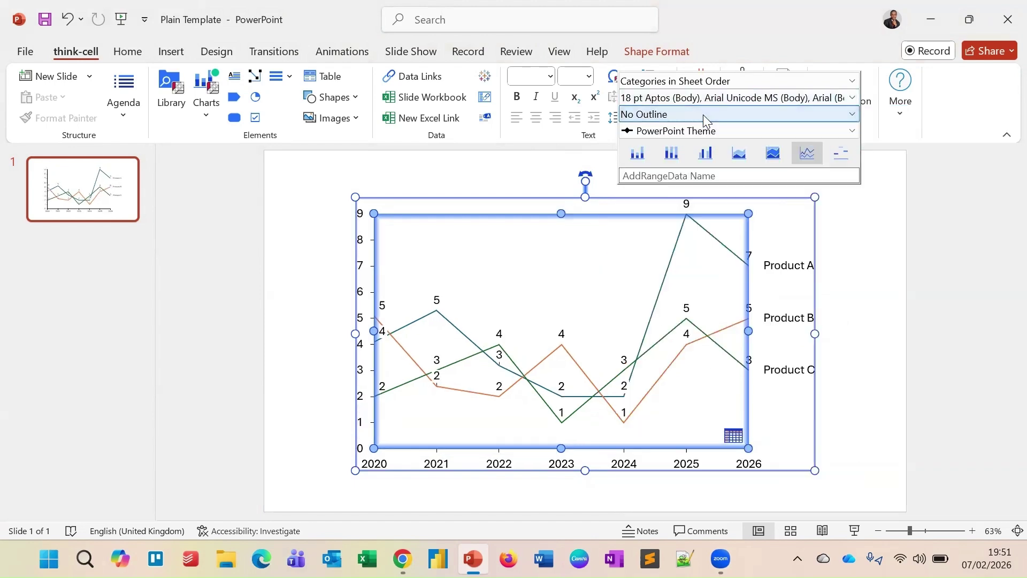
pyautogui.click(707, 129)
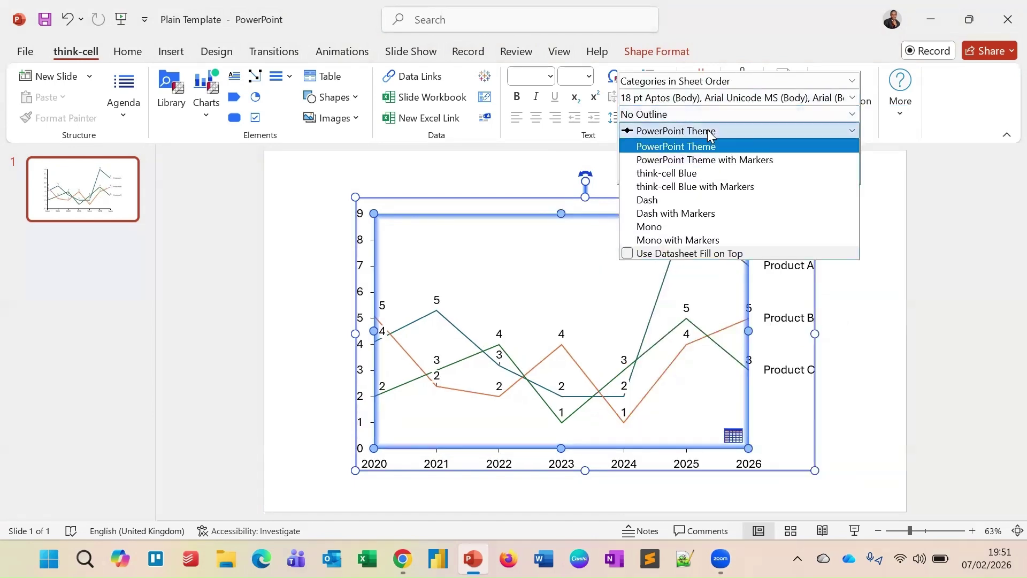
pyautogui.click(710, 160)
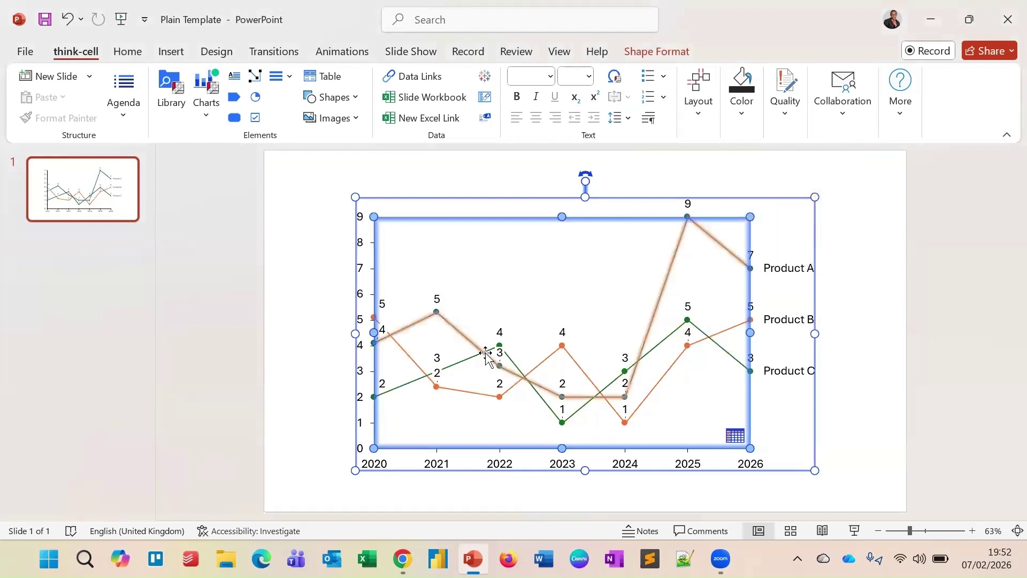
# Change the marker shape of the Product A line to Triangle.
pyautogui.click(665, 289)
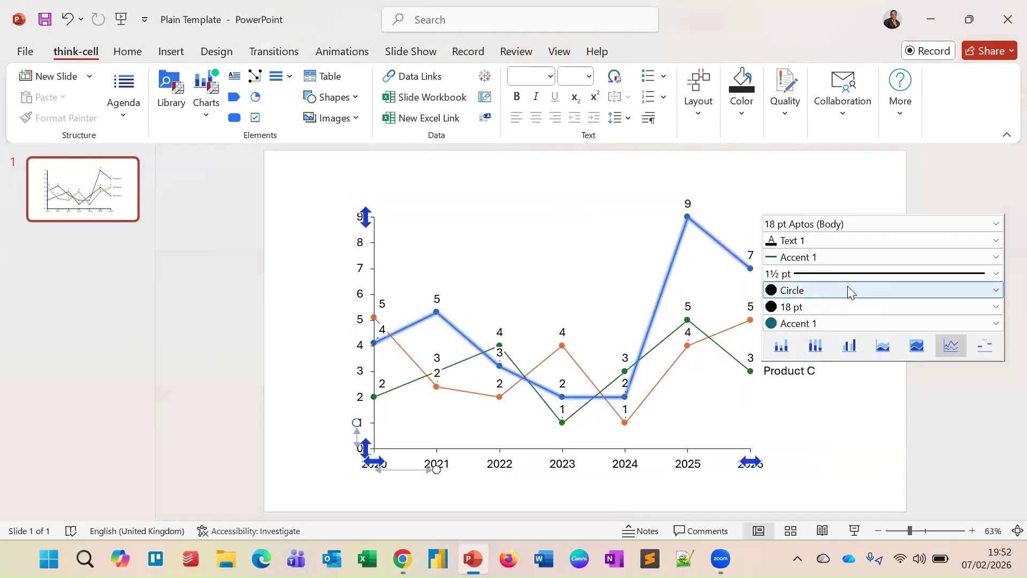
pyautogui.click(849, 291)
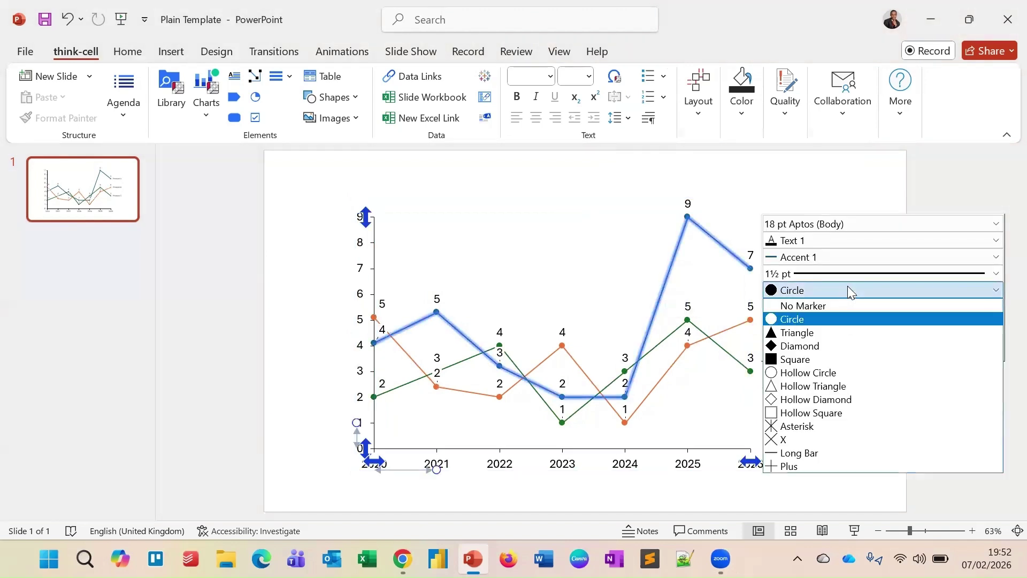
pyautogui.click(824, 332)
# Change the marker shape of the Product C line to Square.
pyautogui.click(668, 345)
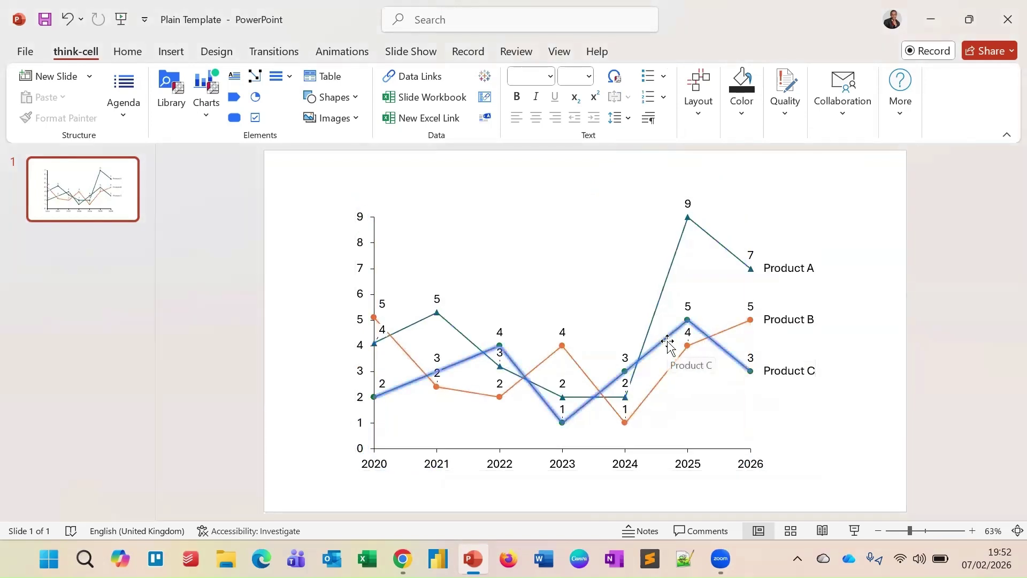
pyautogui.click(806, 344)
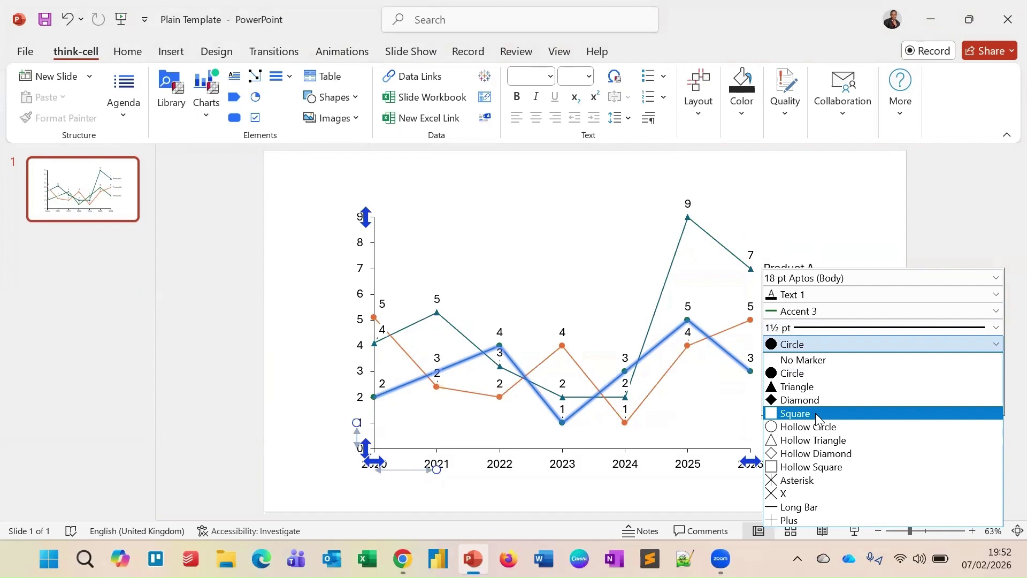
pyautogui.click(815, 413)
# Give the Product B line Diamond markers with a marker size of 32 pt.
pyautogui.click(669, 373)
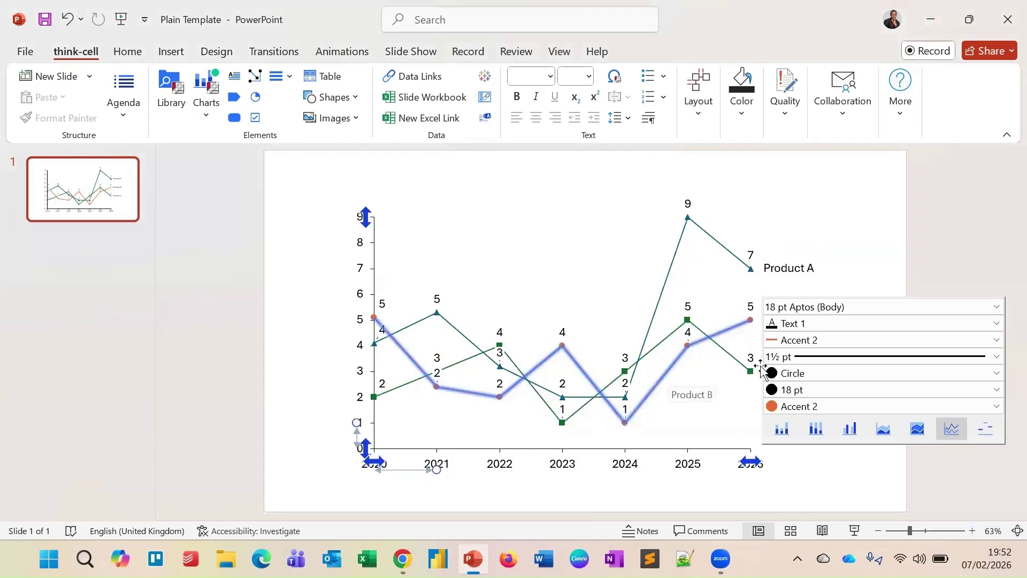
pyautogui.click(792, 374)
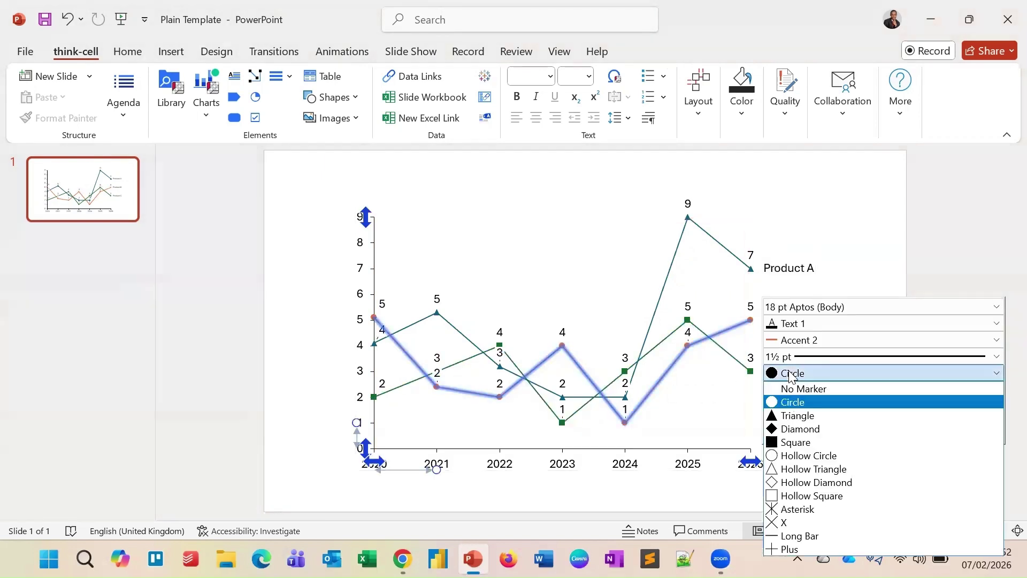
pyautogui.click(802, 429)
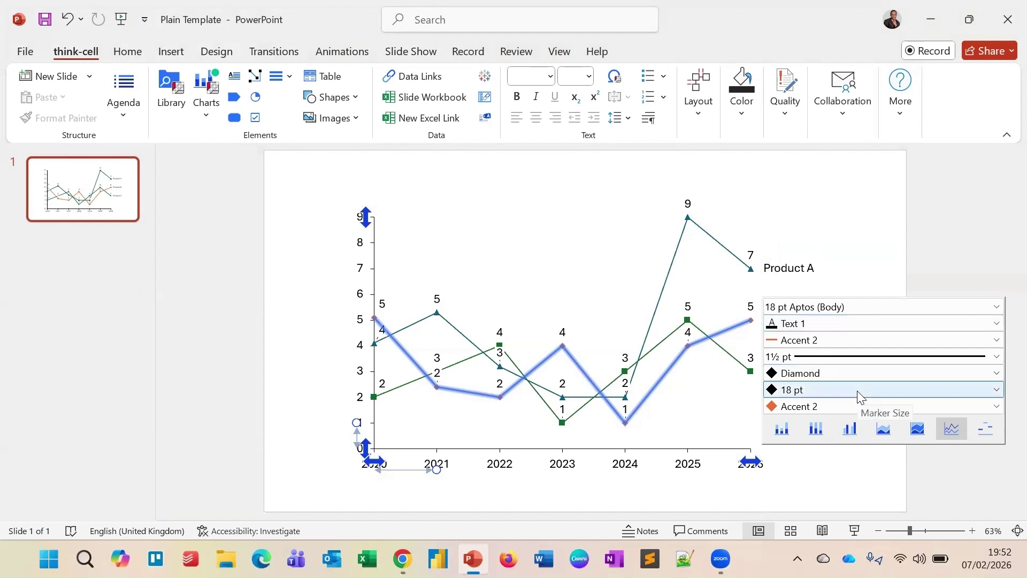
pyautogui.click(858, 392)
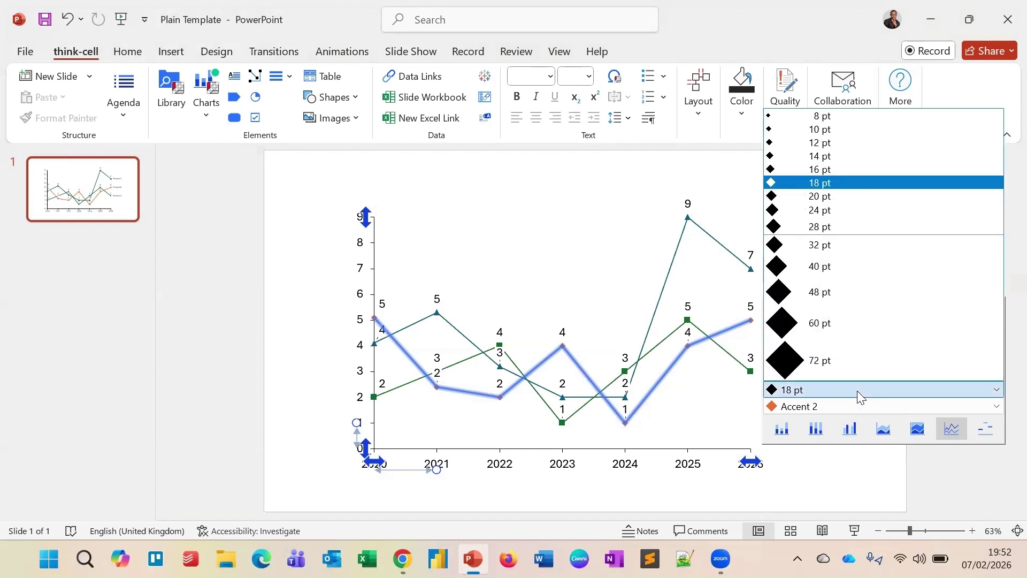
pyautogui.click(819, 249)
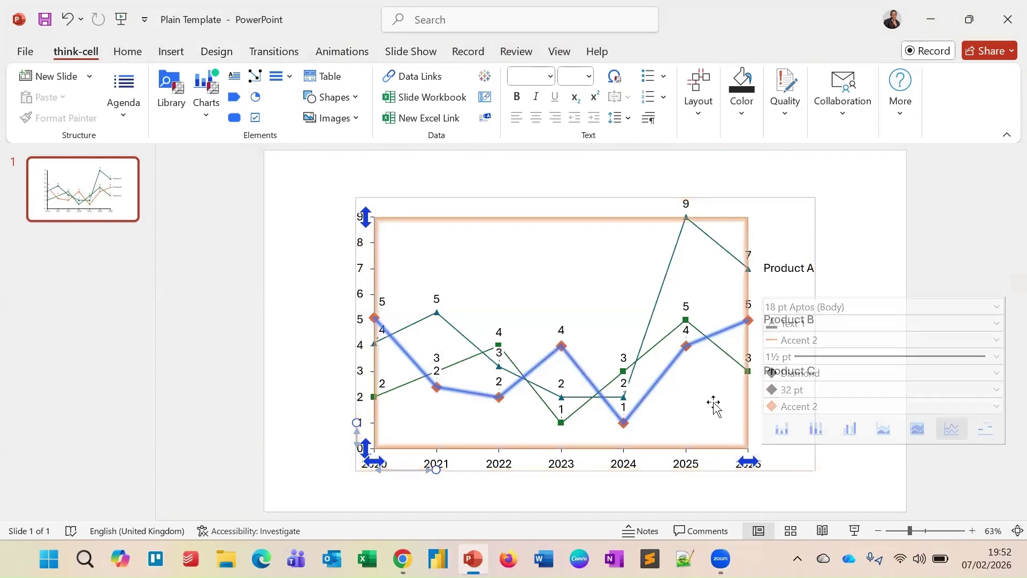
# Set the marker size of the Product B line to 18 pt.
pyautogui.click(835, 390)
pyautogui.click(820, 182)
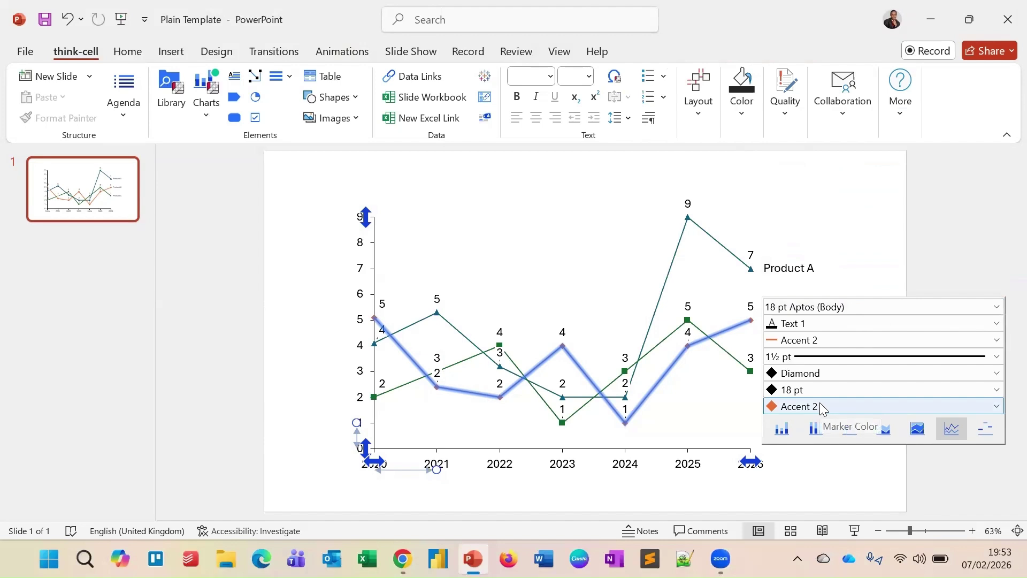
pyautogui.click(865, 339)
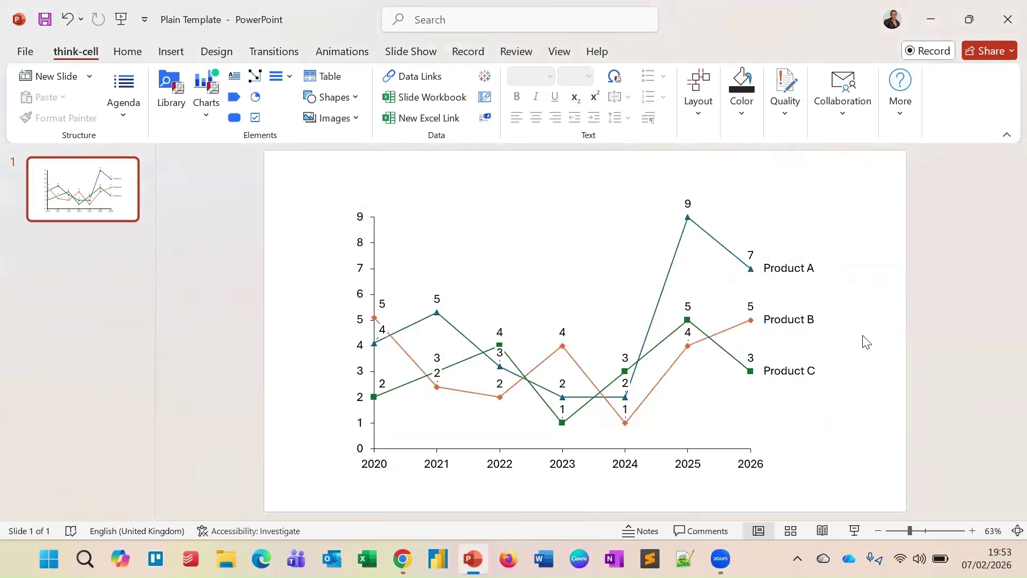
# Clear Product A's 2021 value and Product B's 2023 value in the chart's datasheet.
pyautogui.click(780, 436)
pyautogui.click(741, 441)
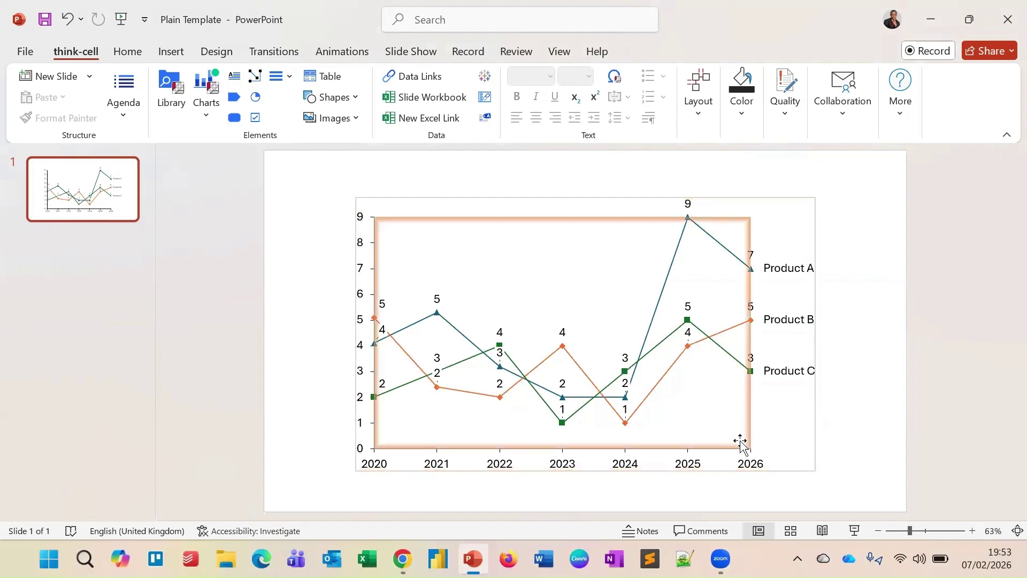
pyautogui.doubleClick(598, 304)
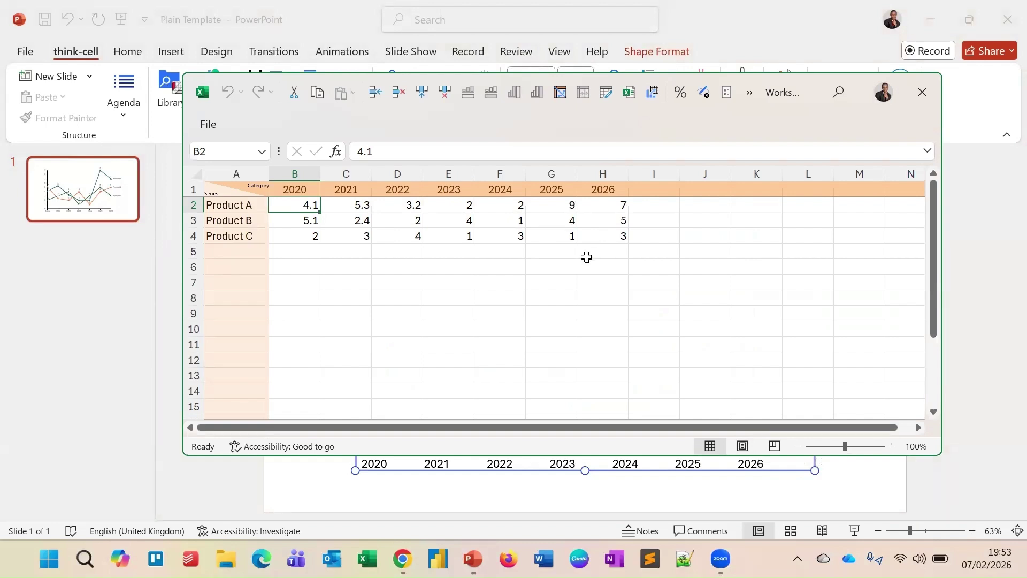
pyautogui.click(350, 204)
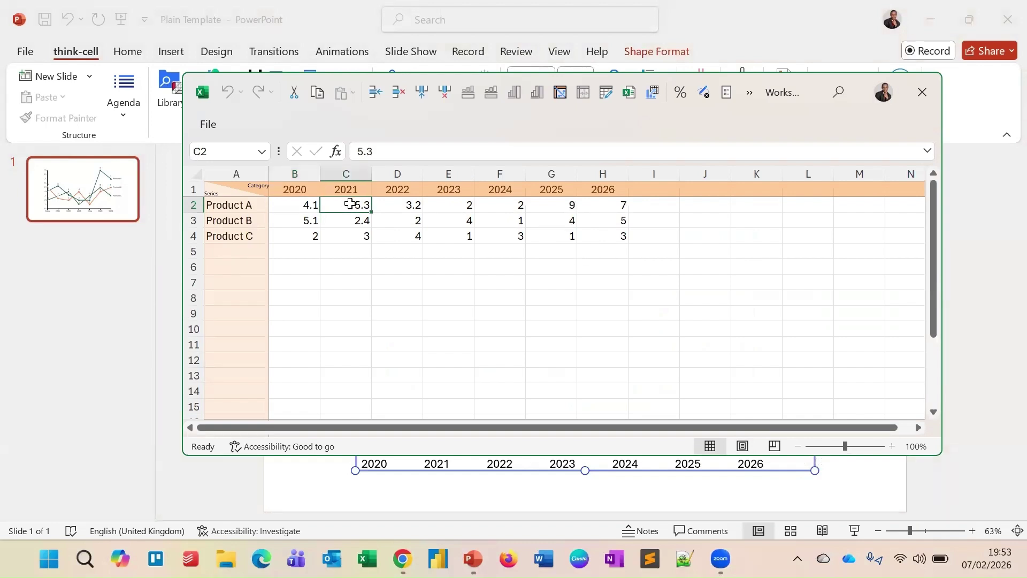
pyautogui.press('Delete')
pyautogui.click(461, 225)
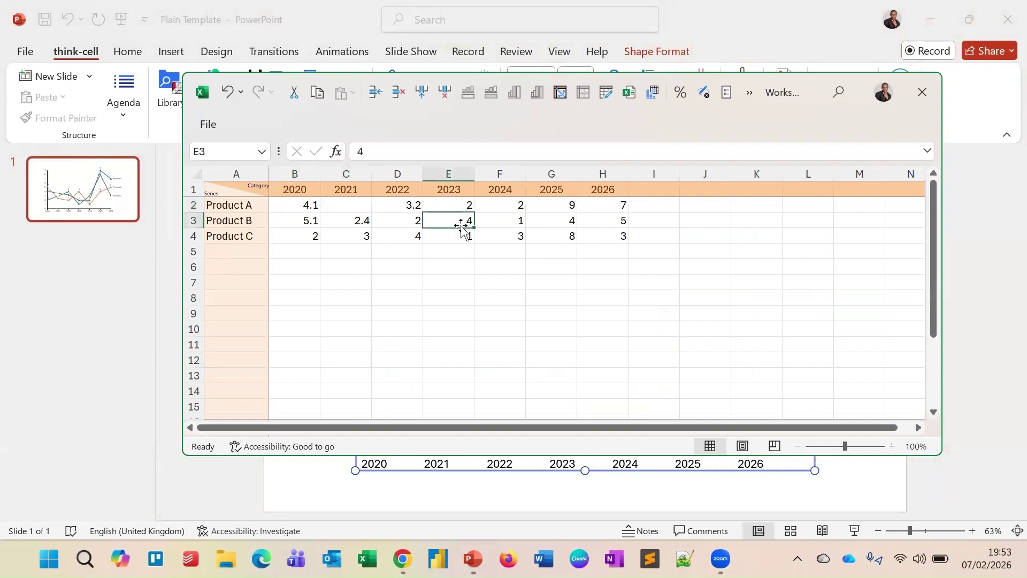
pyautogui.click(874, 494)
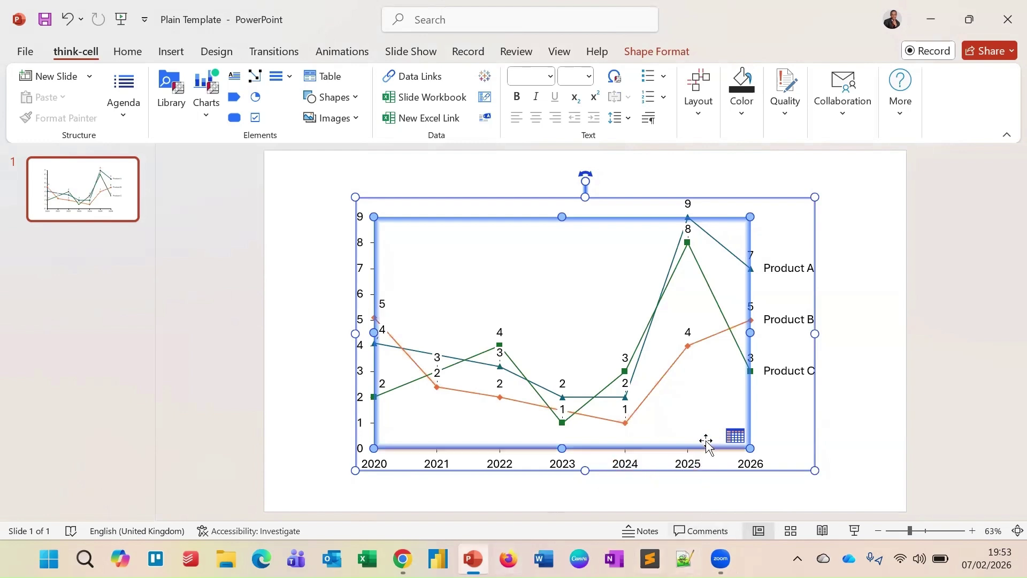
pyautogui.click(734, 436)
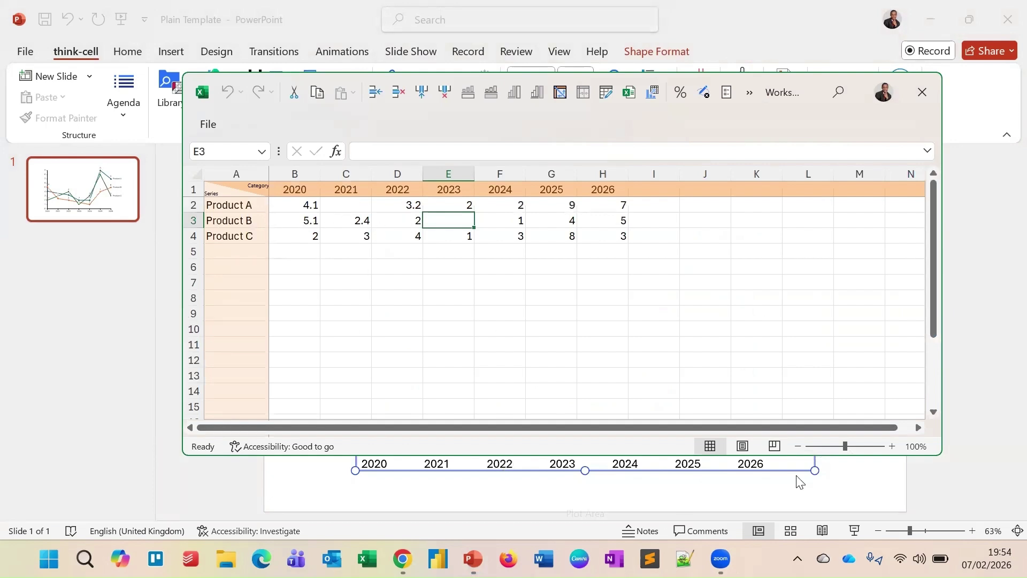
pyautogui.click(867, 485)
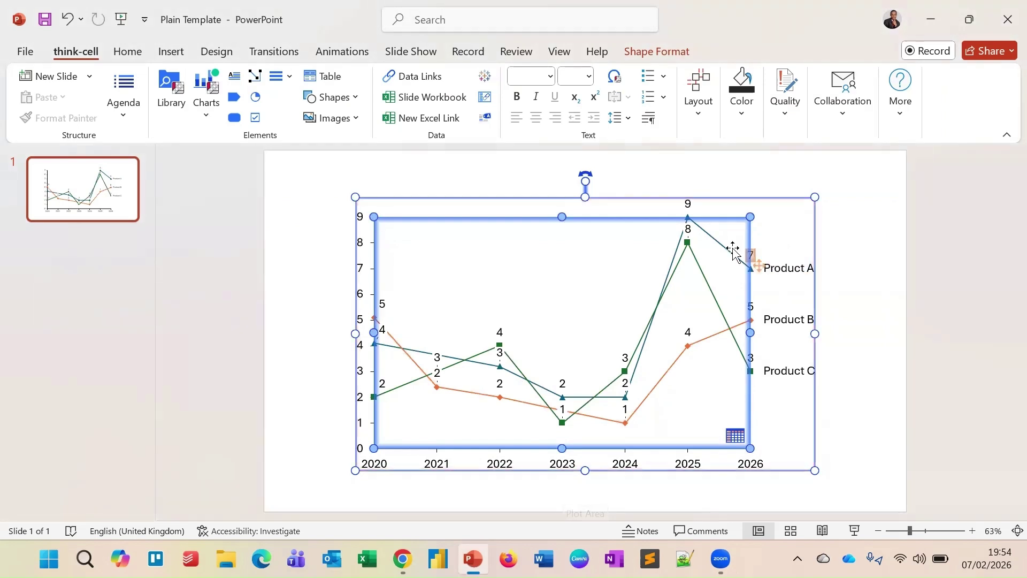
# Turn off interpolation across missing values for the Product A line.
pyautogui.click(719, 240)
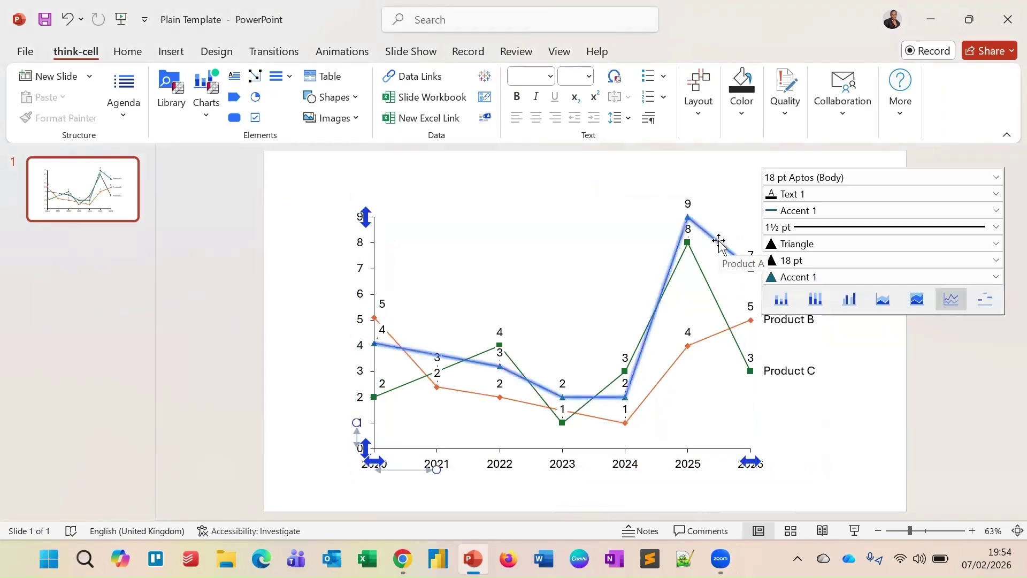
pyautogui.rightClick(720, 243)
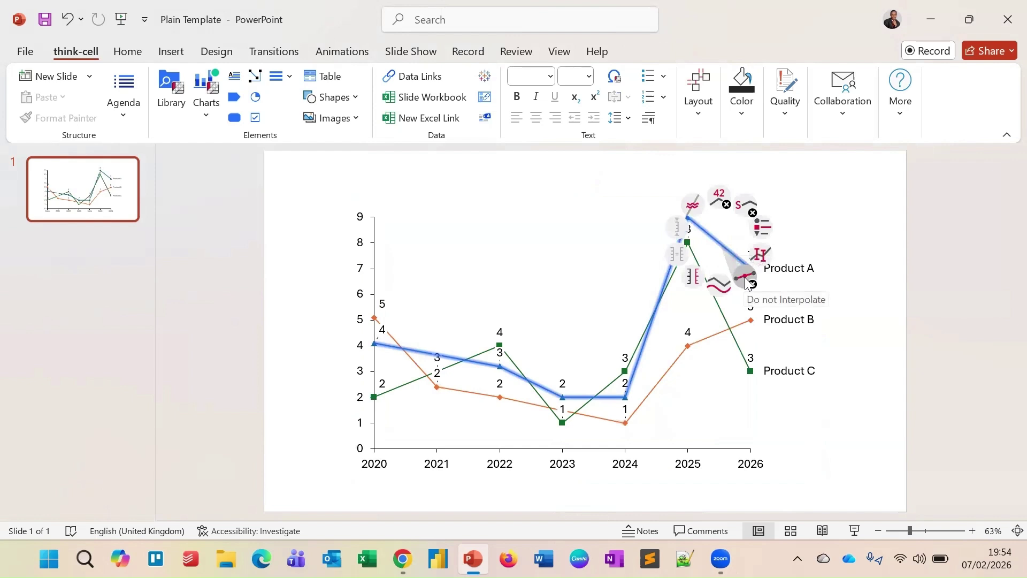